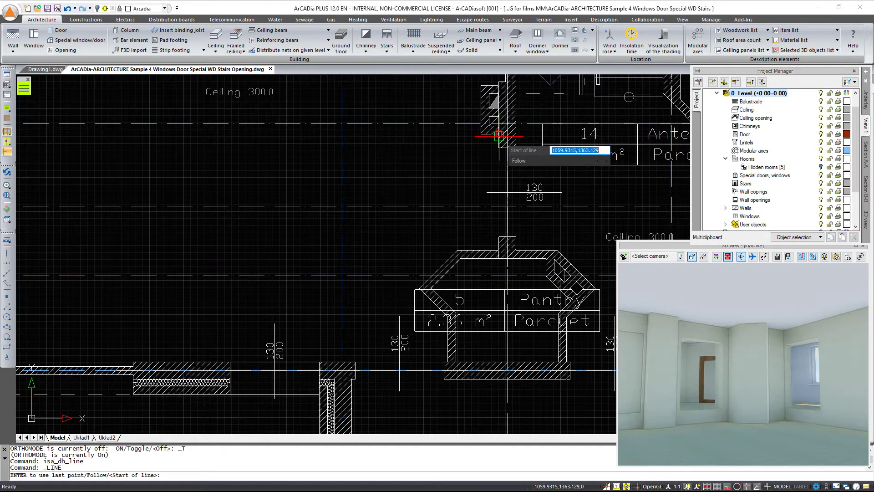
- Draw a guide line from the wall corner below the chimney, about 126 cm horizontally away and then about 155 cm downward
click(499, 133)
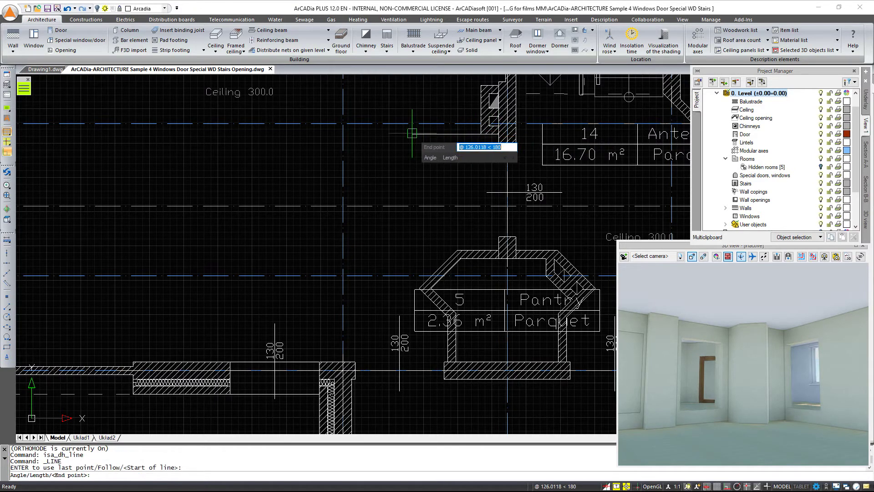
text(1)
key(Return)
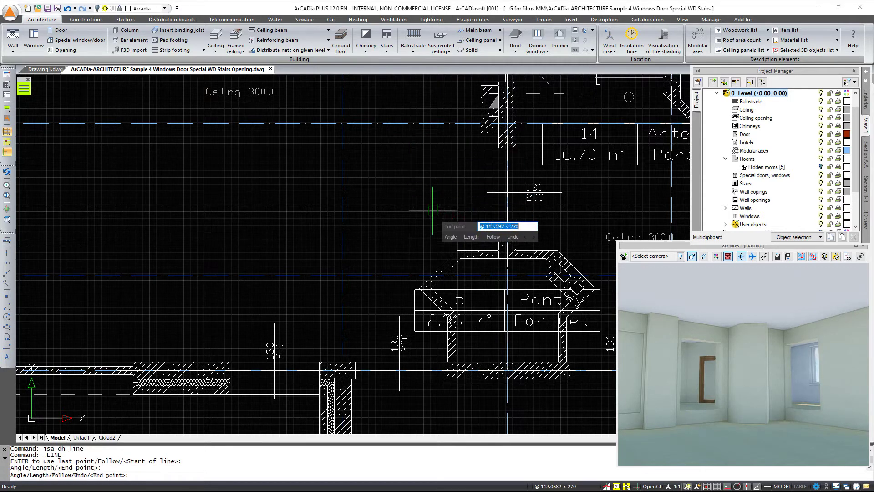
click(419, 239)
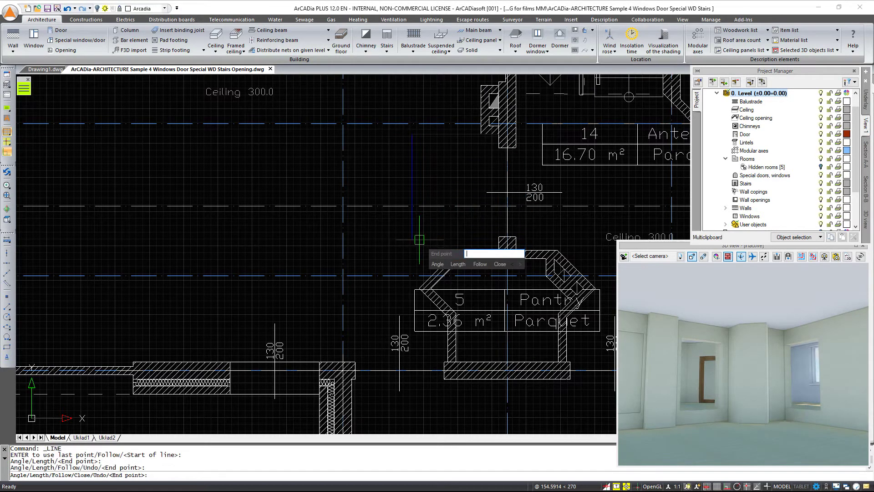
key(Return)
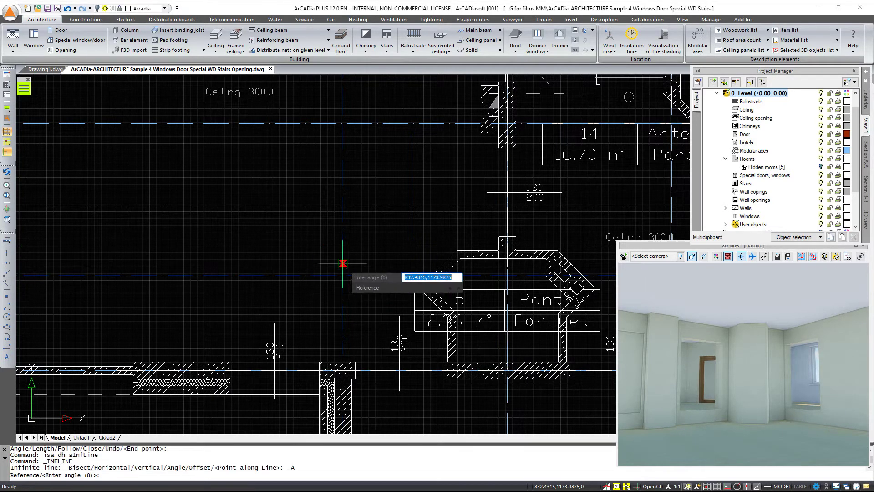
- Place an angled construction line parallel to the Pantry's upper-left diagonal wall, just outside that wall
click(420, 287)
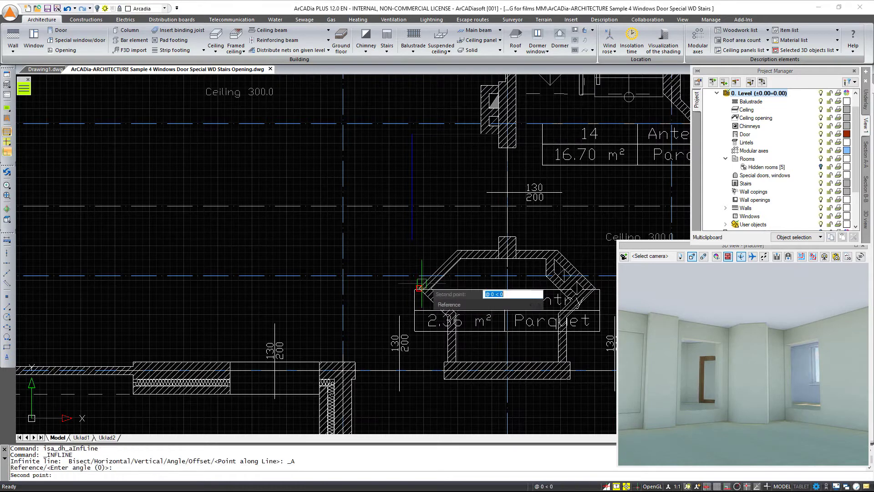
click(456, 251)
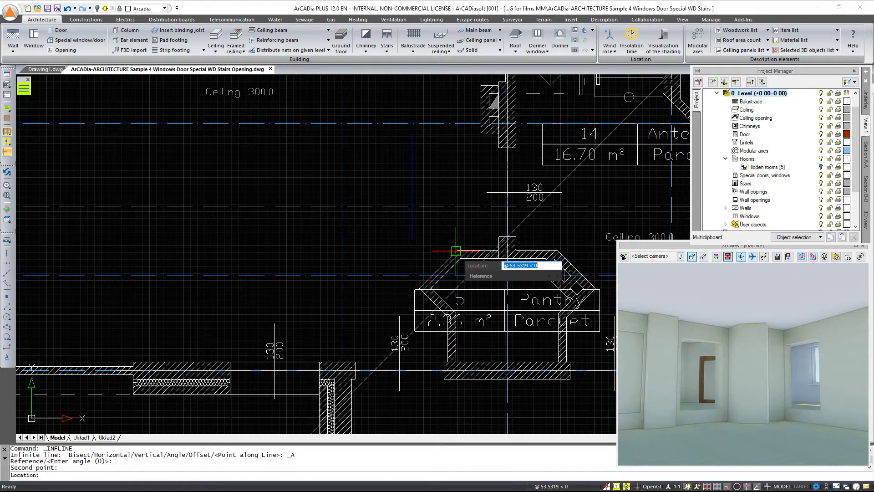
click(438, 242)
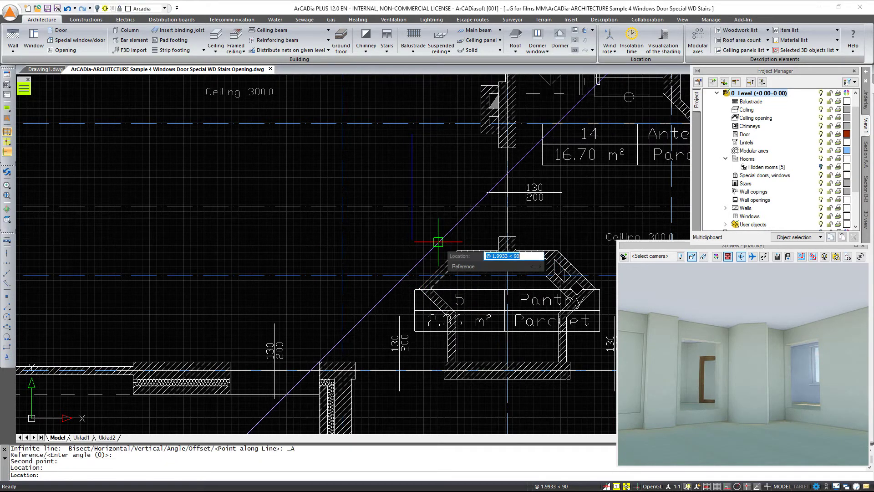
key(Return)
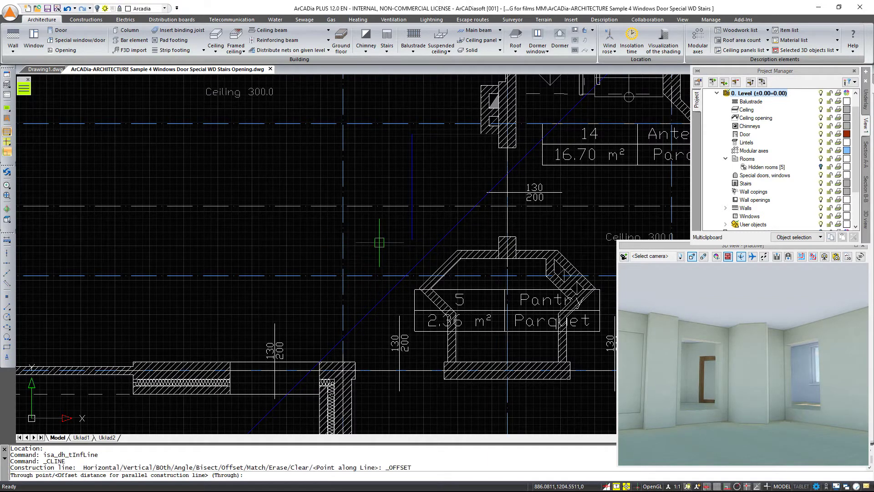
- Add a parallel construction line offset 100 from the diagonal one, on its upper-left side
text(100)
key(Return)
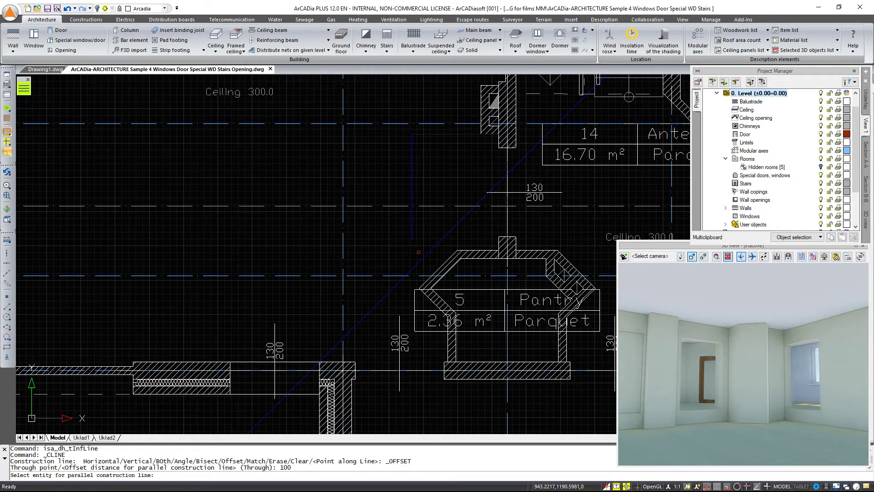
click(428, 254)
click(408, 229)
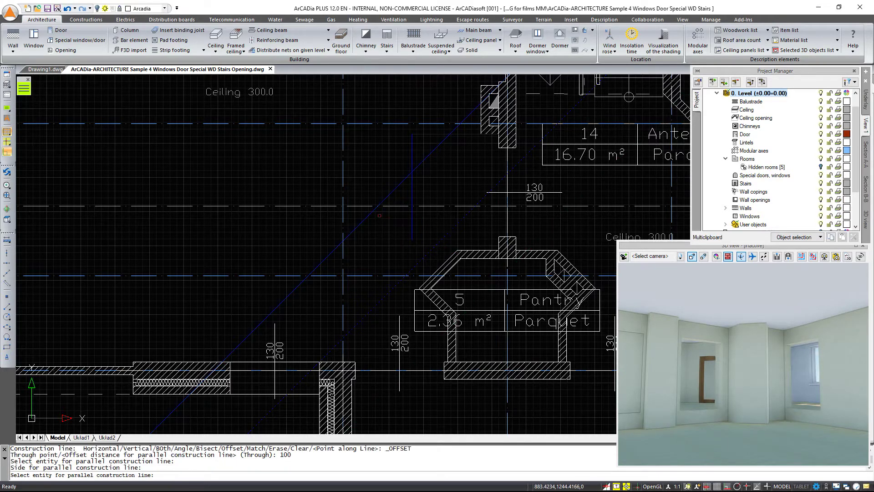
key(Return)
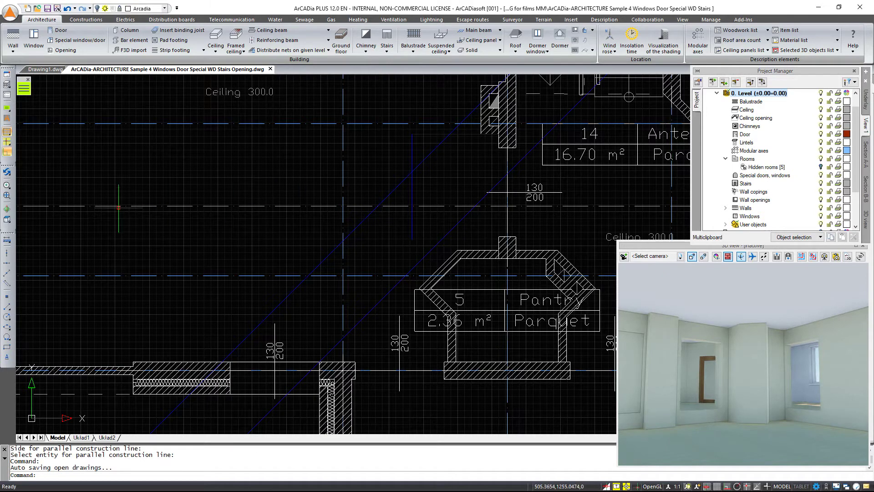
- Place a vertical construction line through the edge of the wall at the right end of the lower window opening
click(6, 254)
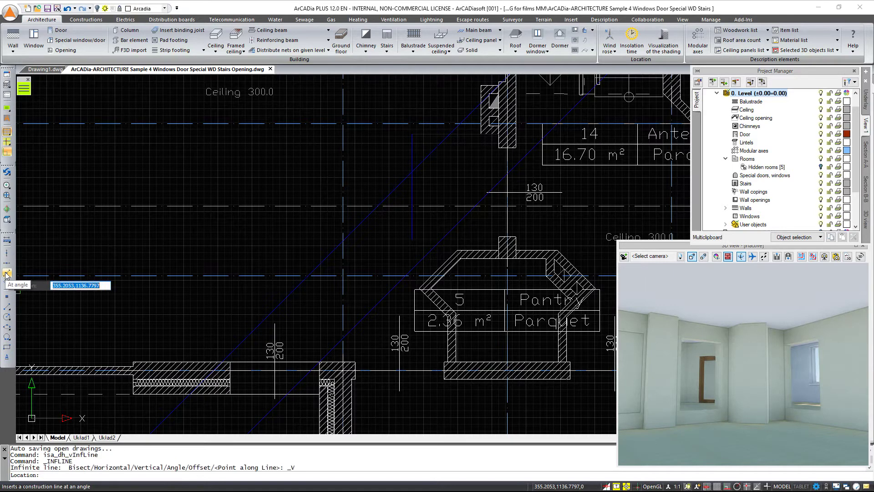
click(320, 393)
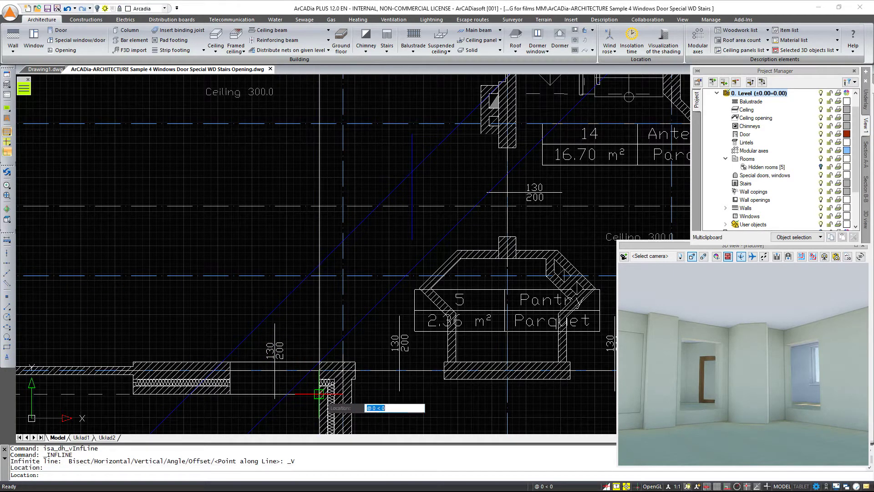
key(Return)
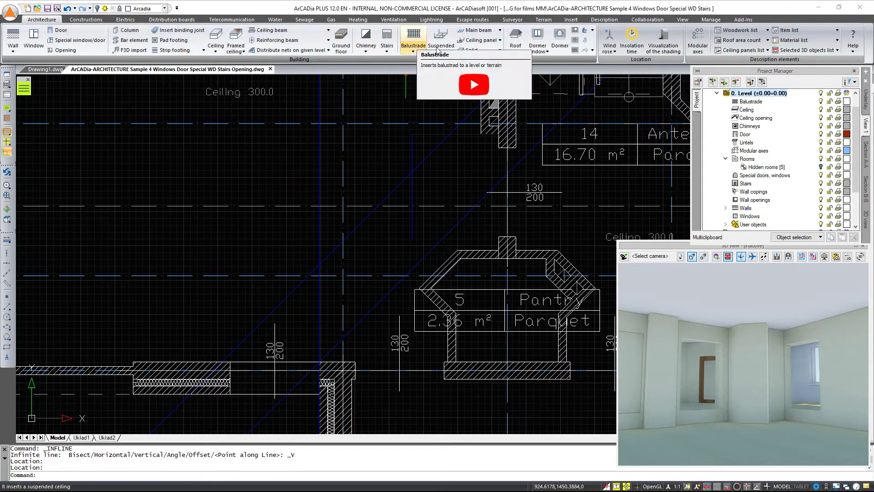
- Define a new solid with a height of 17 cm and the Wood surface on its bottom, sides and top
click(469, 50)
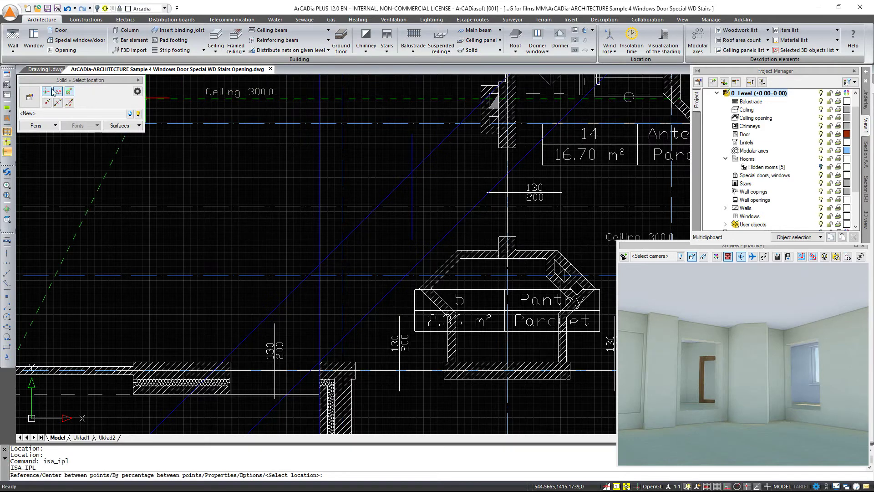
click(30, 96)
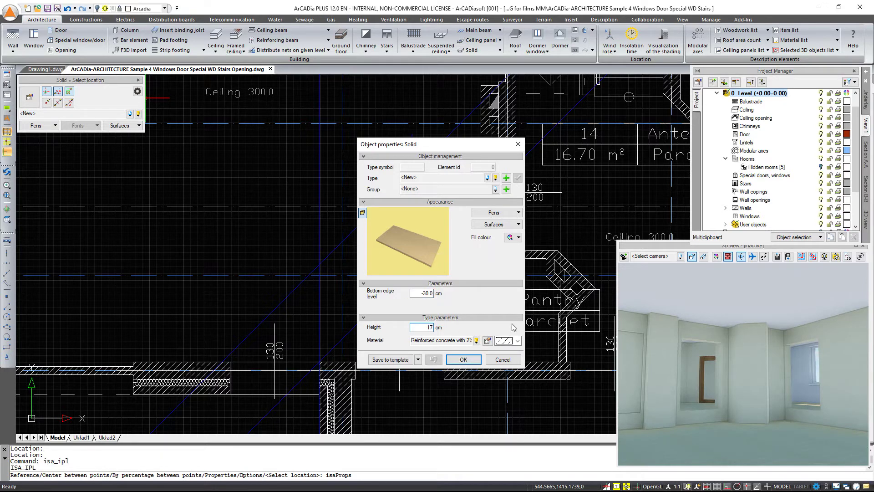
click(519, 225)
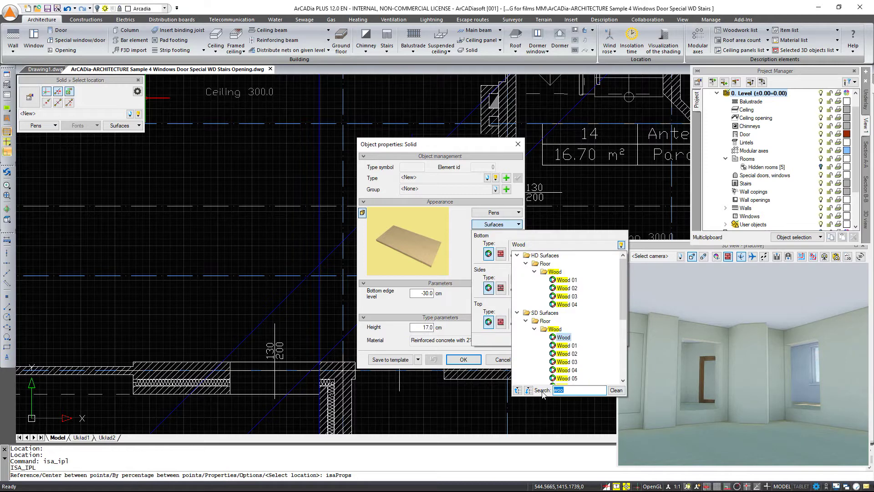
click(621, 279)
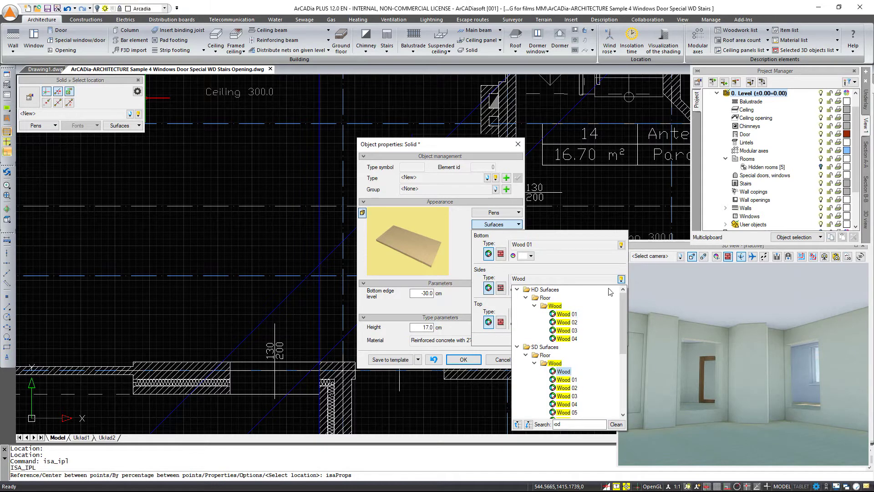
click(563, 372)
click(621, 314)
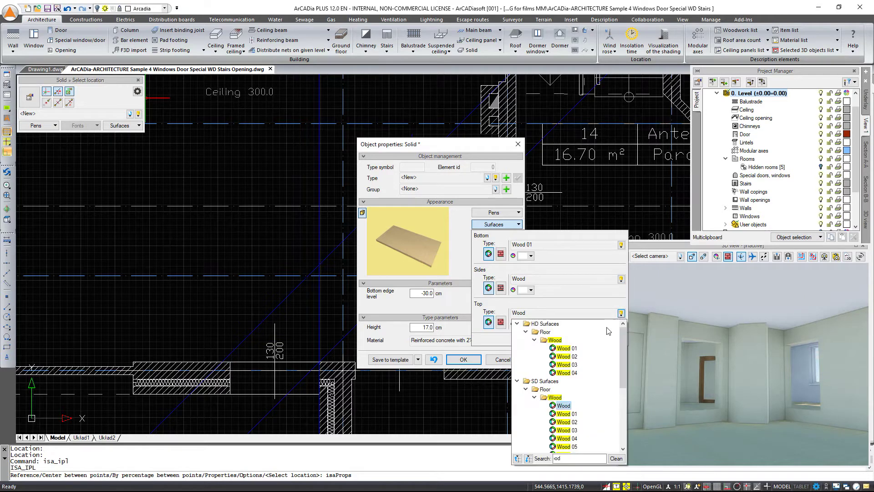
click(564, 405)
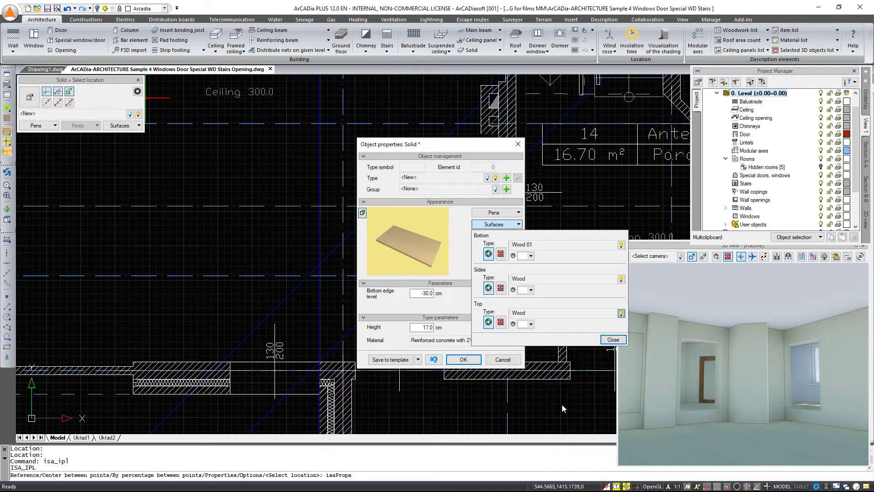
click(621, 245)
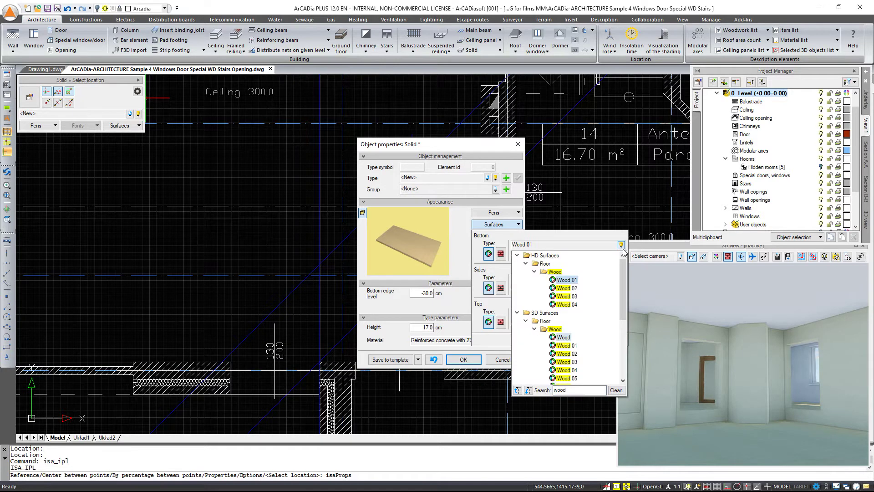
click(563, 337)
click(613, 340)
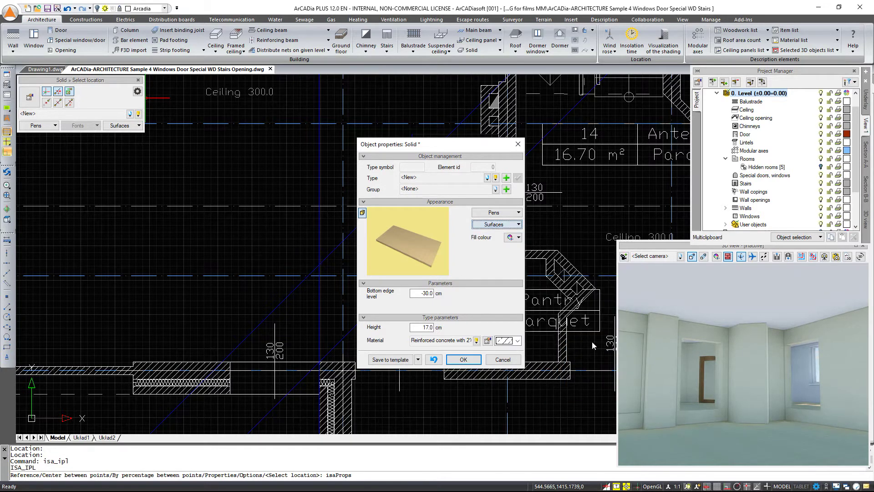
click(470, 362)
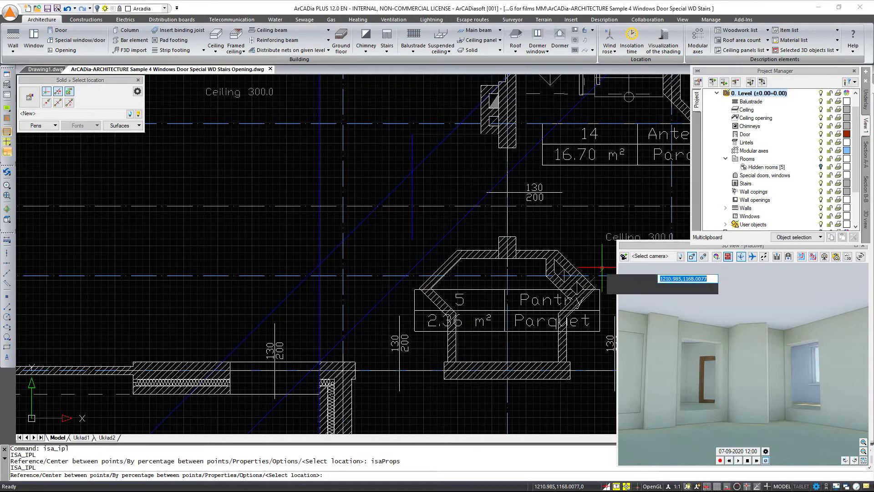
- Start the solid's outline at the wall corner below the chimney and follow the guide lines down to the lower wall
middle_drag(499, 133, 496, 163)
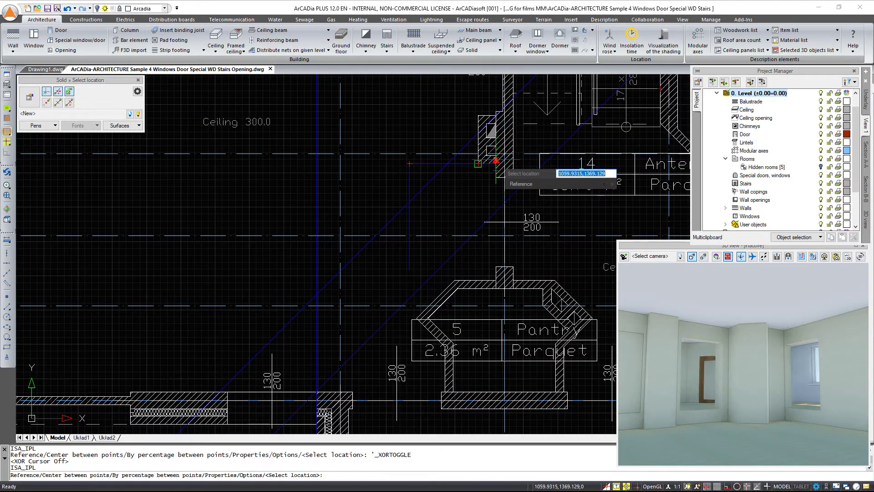
click(496, 163)
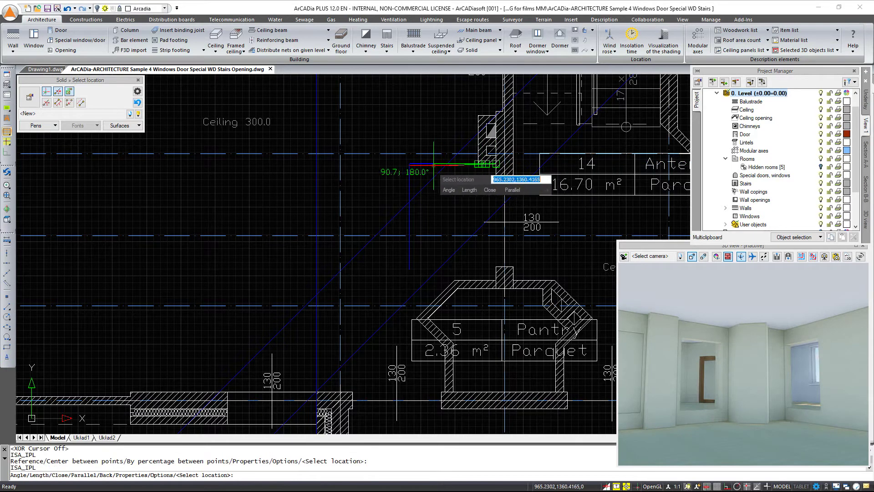
click(410, 164)
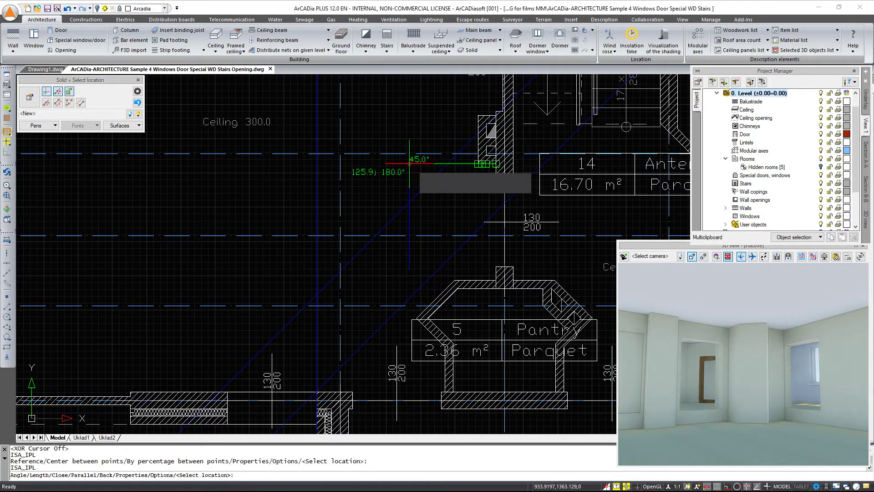
click(410, 200)
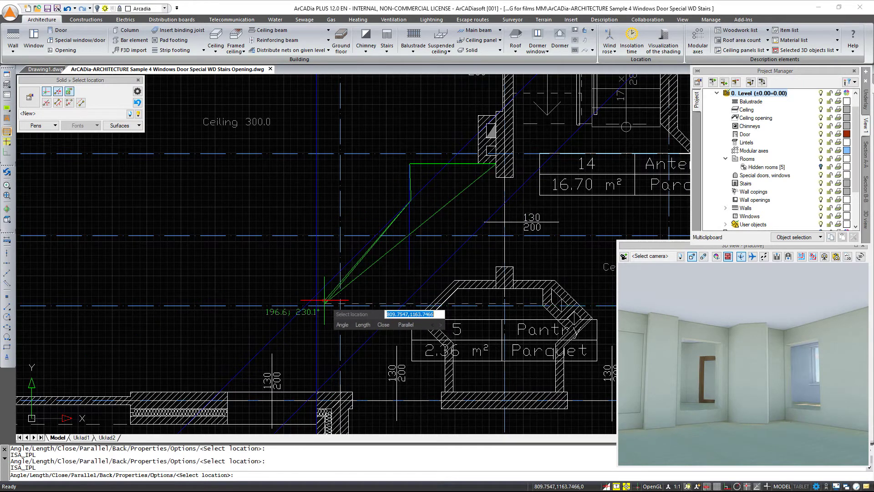
click(317, 295)
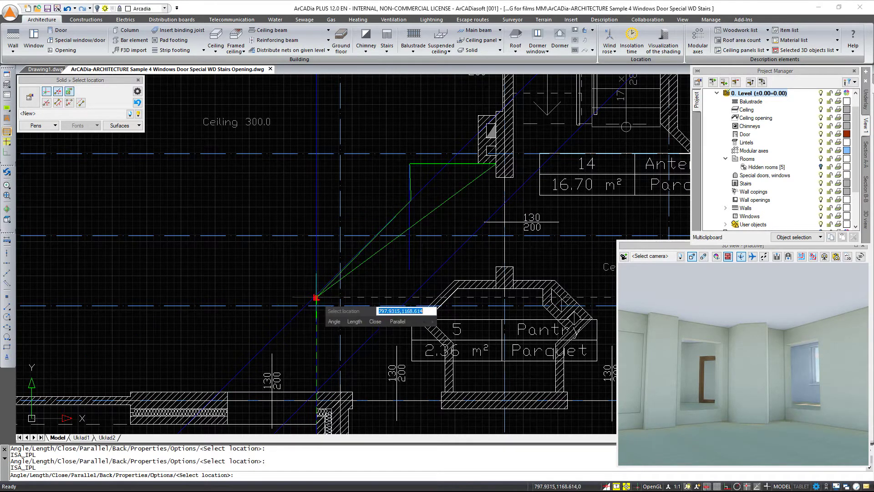
click(316, 391)
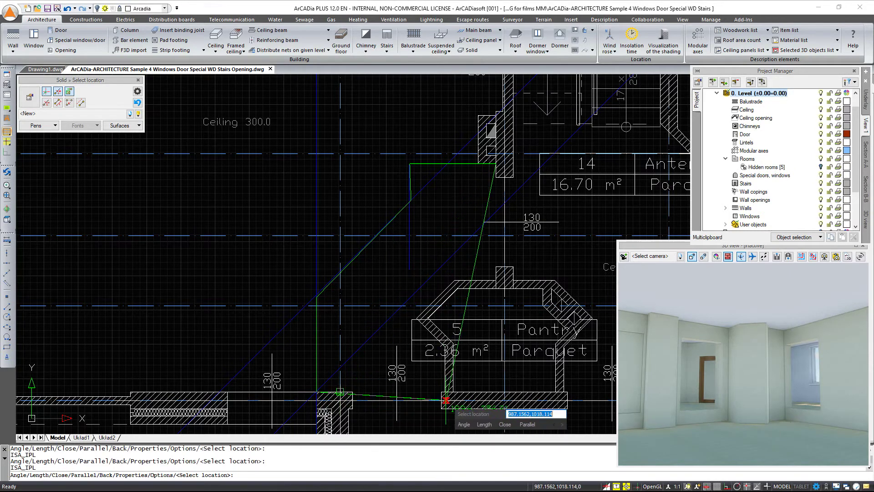
- Continue the solid's outline along the Pantry's outer wall corners to the wall beside the door opening, and close the shape
click(446, 399)
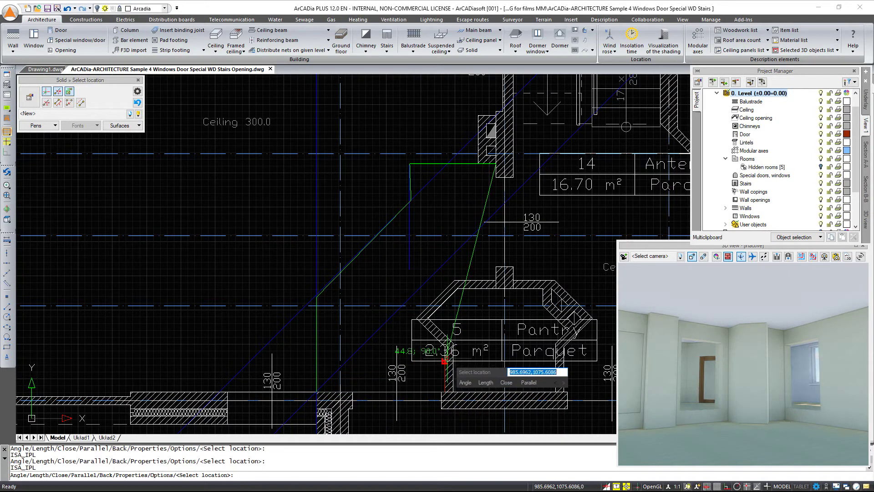
click(443, 350)
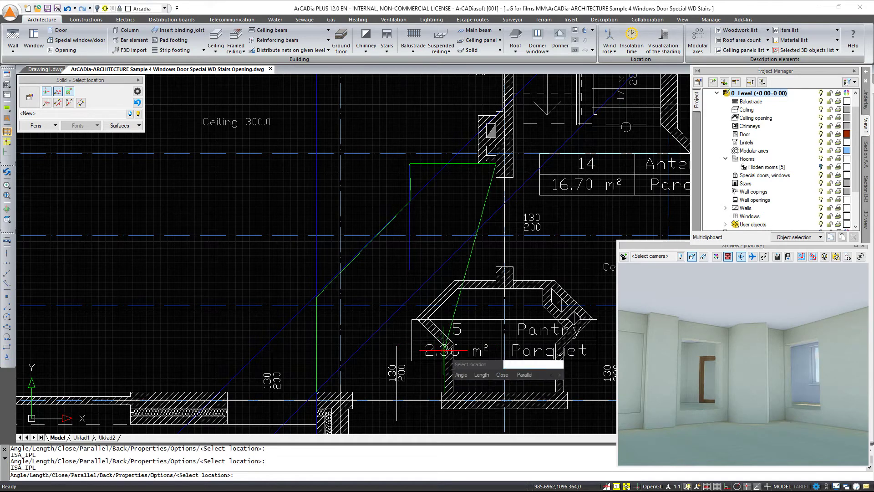
click(416, 318)
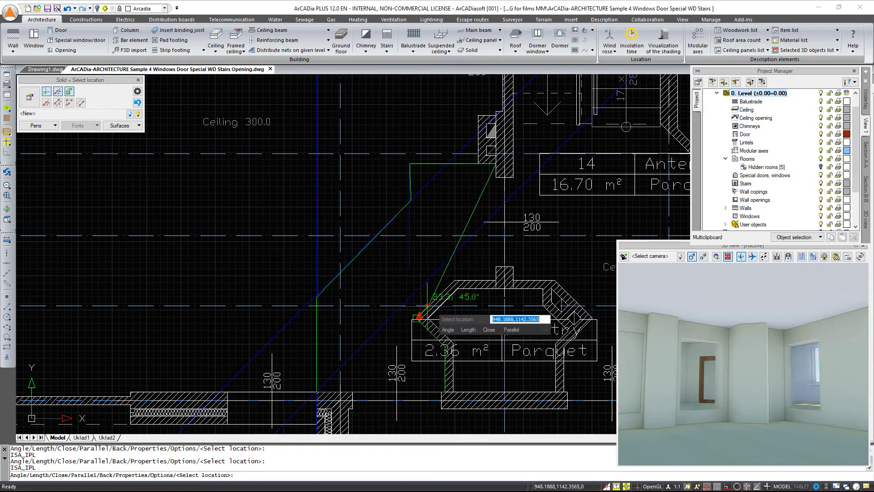
click(454, 280)
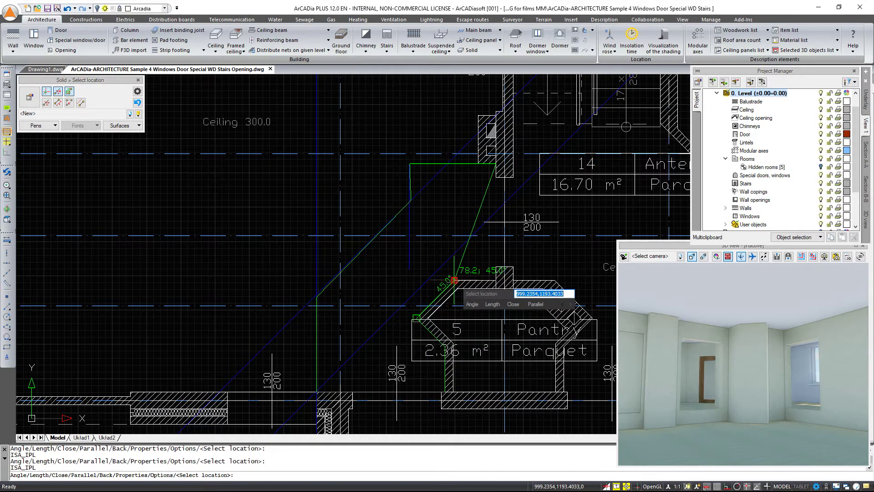
click(496, 280)
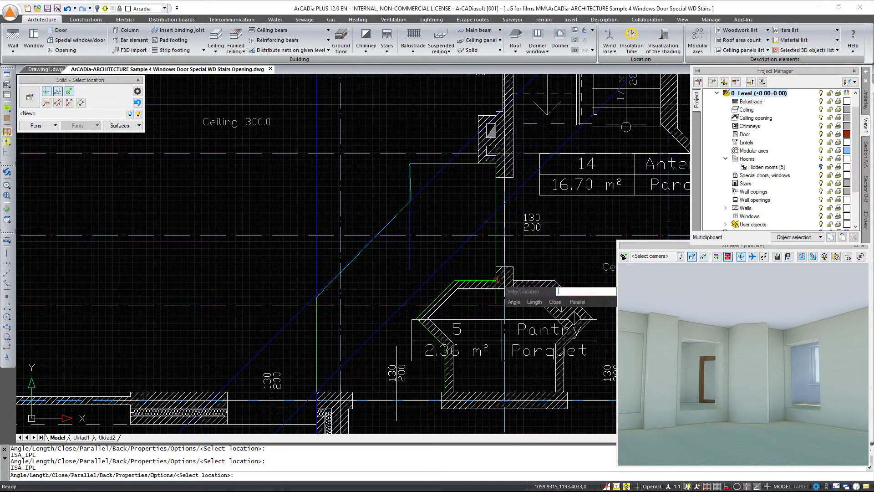
click(495, 256)
key(Return)
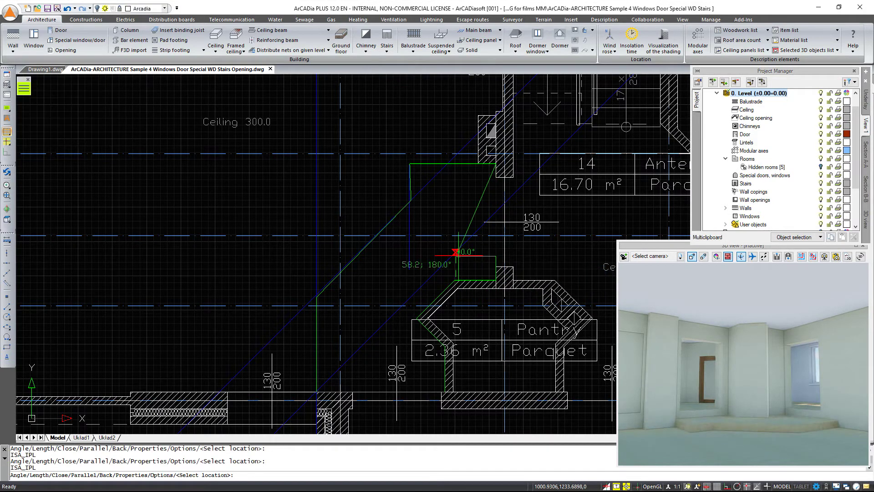
- Stretch the new solid's outer corner onto the intersection of the vertical and diagonal construction lines above the lower wall
click(458, 255)
click(459, 255)
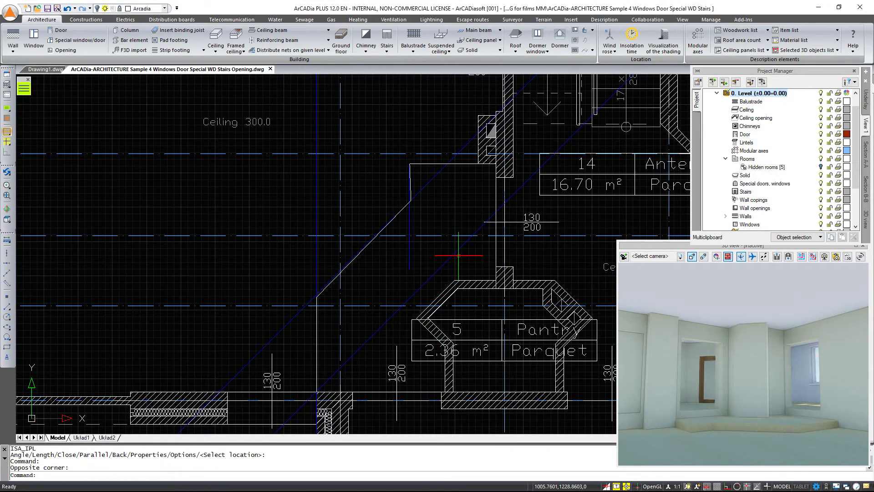
click(394, 216)
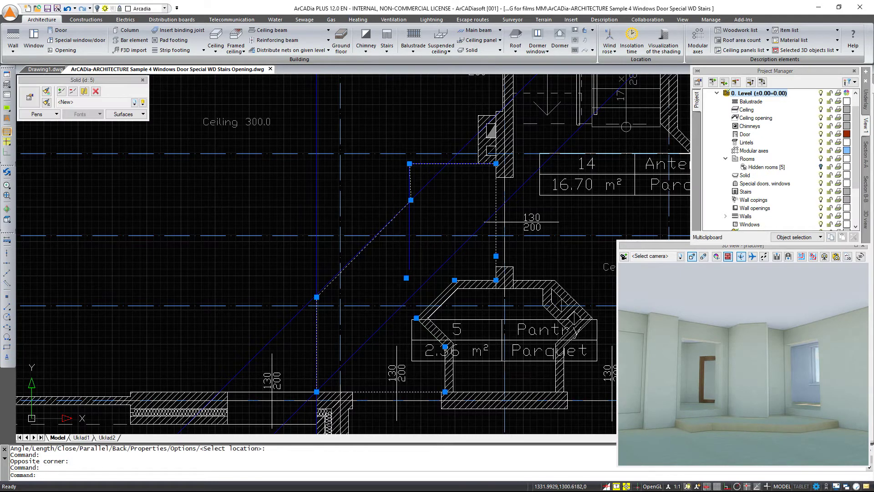
middle_drag(325, 328, 282, 358)
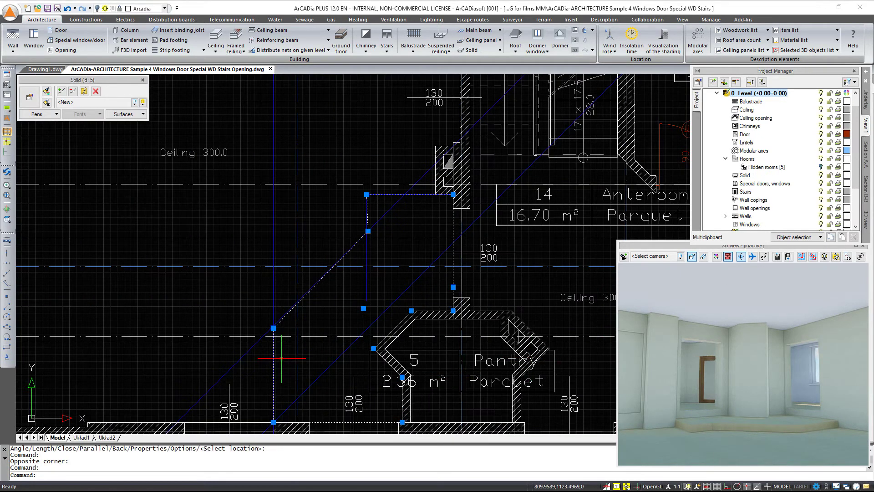
scroll(279, 357, up, 4)
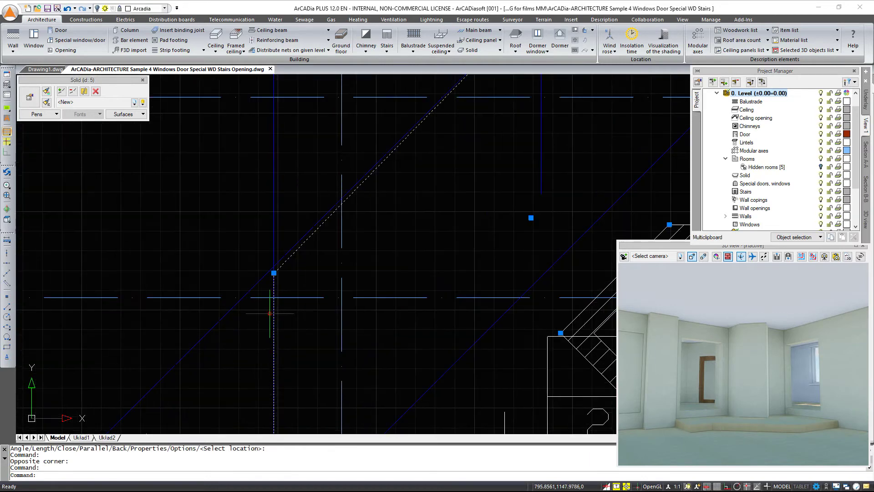
click(274, 273)
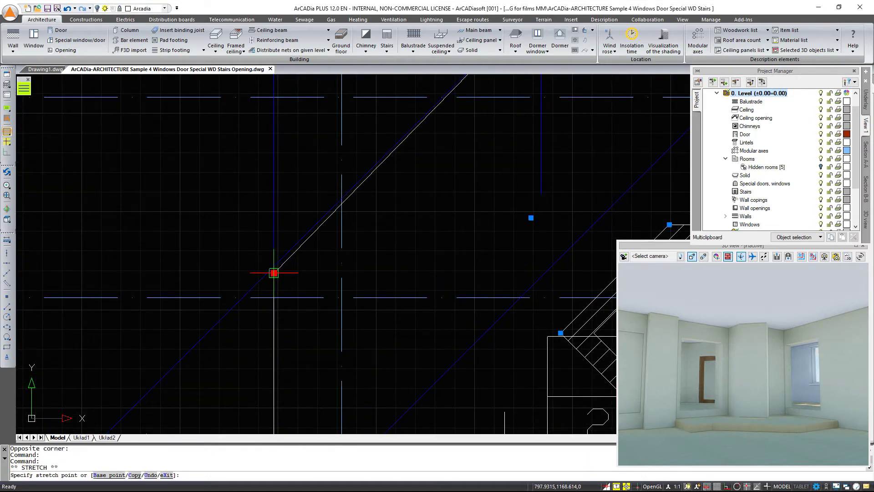
click(276, 263)
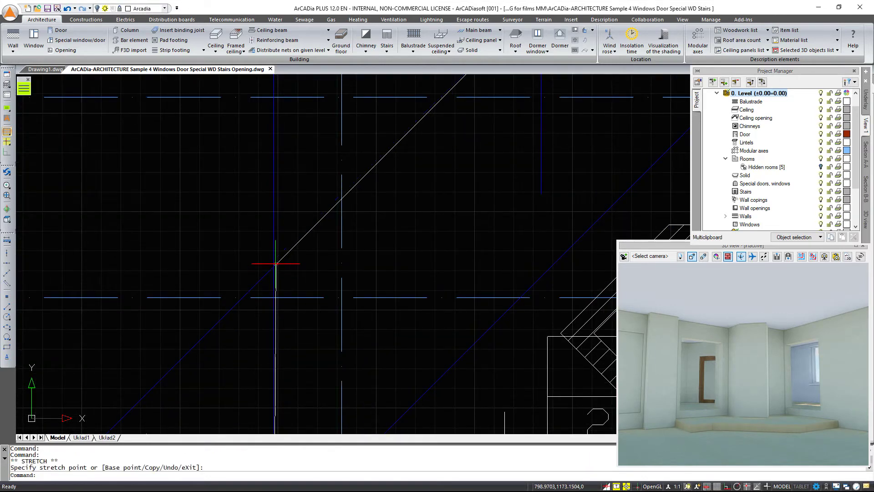
- Add a construction line parallel to the solid's diagonal edge guide, offset 30 cm toward the Pantry
scroll(523, 300, down, 3)
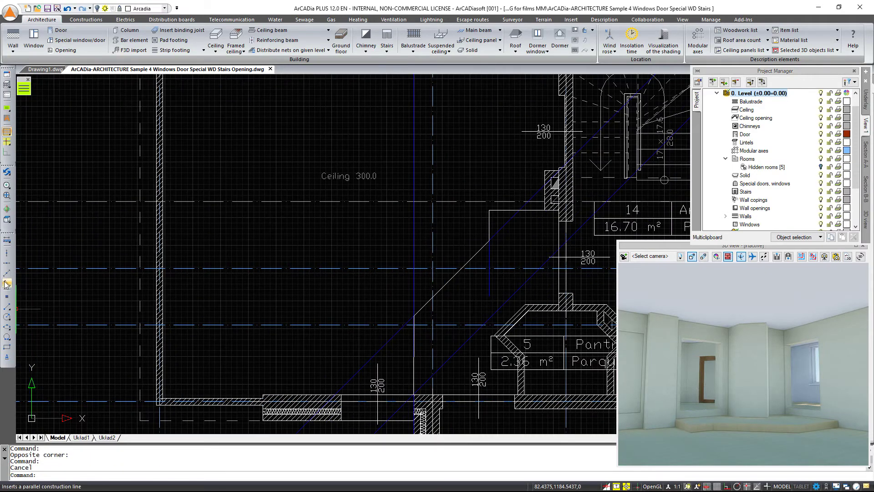
click(7, 283)
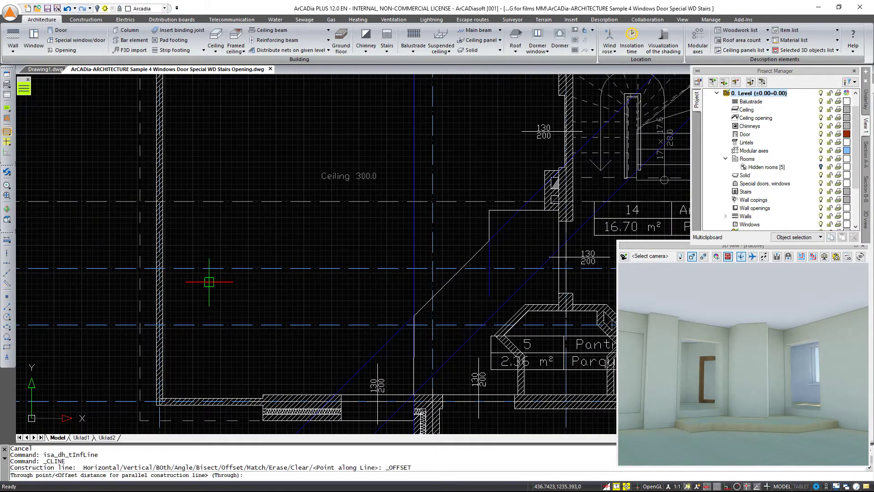
text(3)
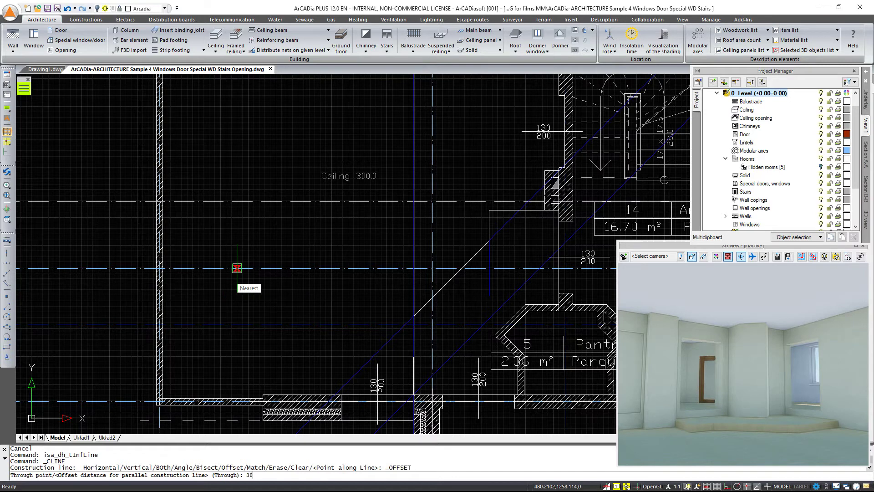
text(0)
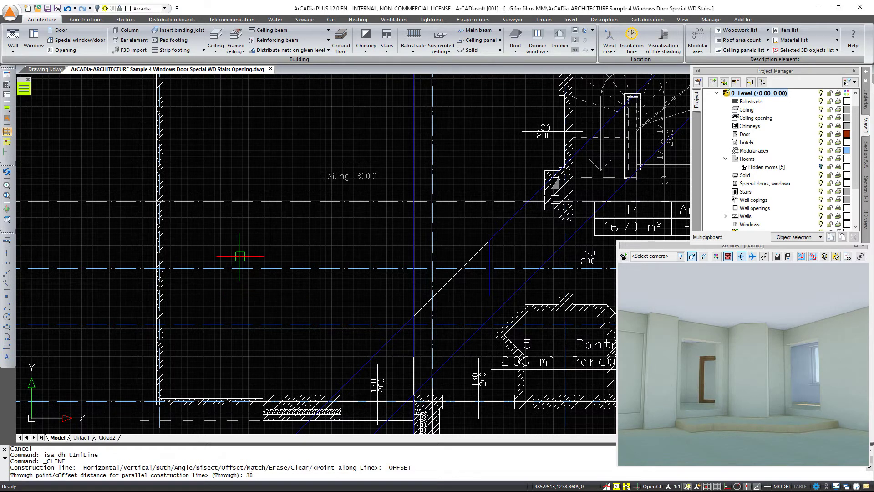
key(Return)
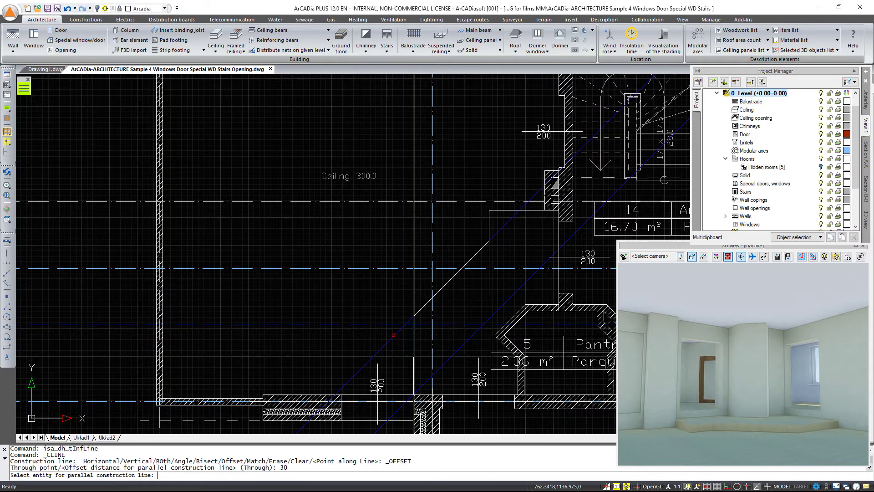
click(393, 335)
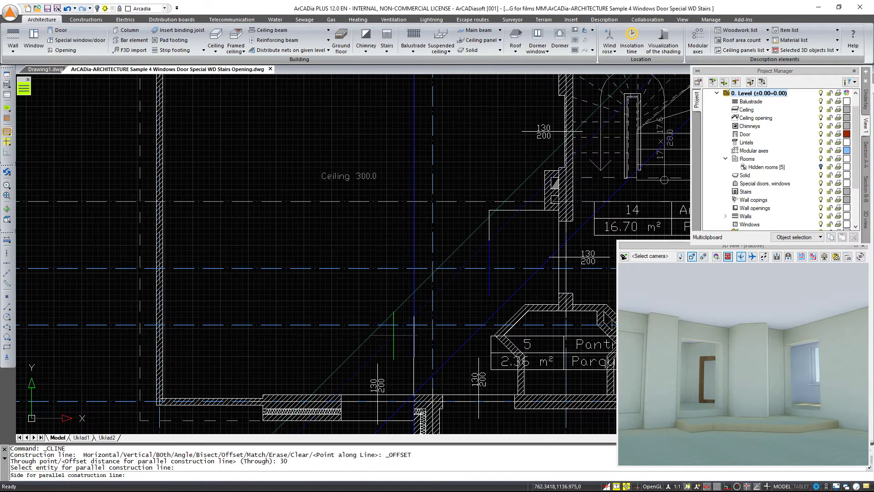
click(414, 345)
- Offset the vertical construction line along the solid's outer edge by the same 30 cm toward the Pantry
click(414, 233)
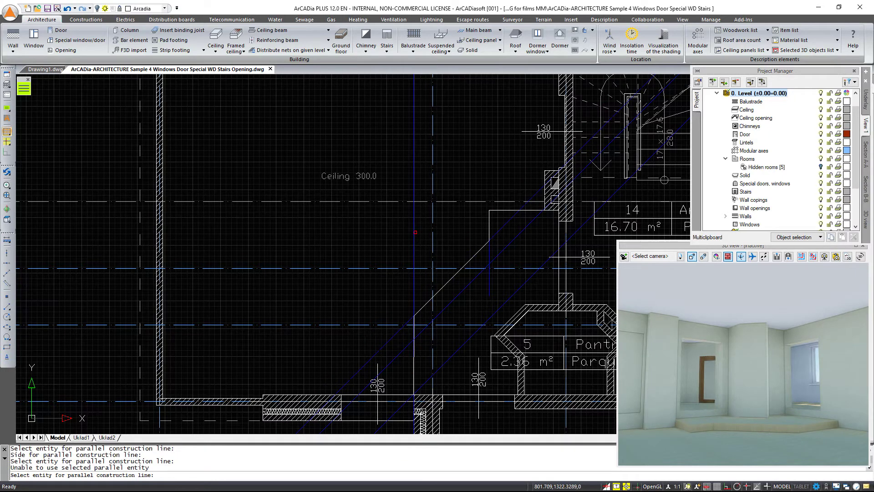
click(414, 235)
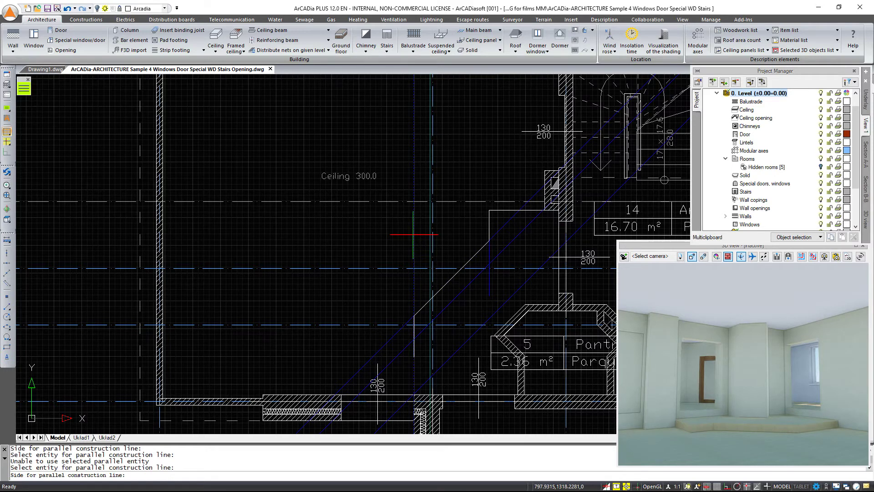
click(471, 229)
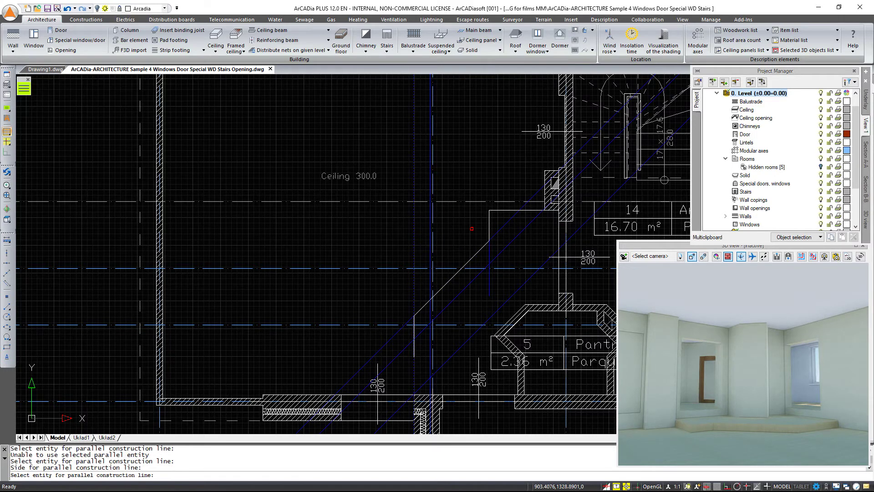
- Start a second solid and set its height to 34 cm
click(472, 50)
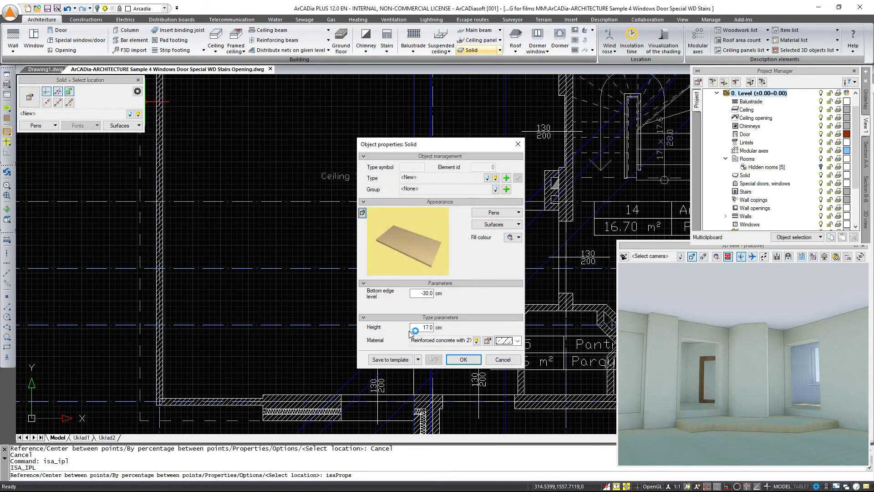
double_click(417, 327)
text(34)
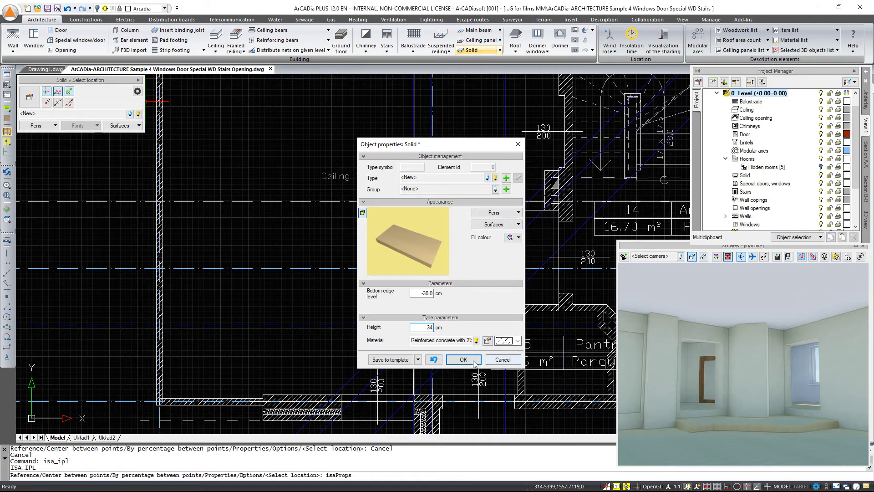
click(463, 359)
- Outline the 34 cm solid from the wall corner below the chimney along the inner offset lines down to the lower wall
click(559, 210)
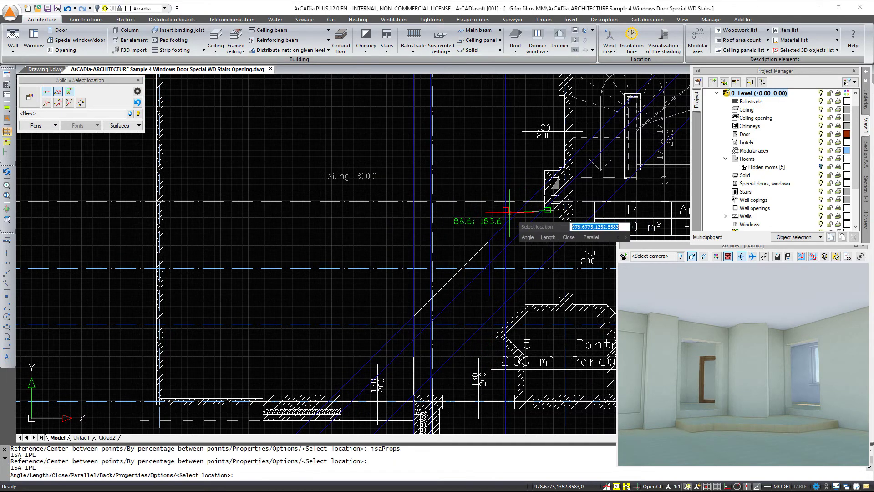
click(509, 213)
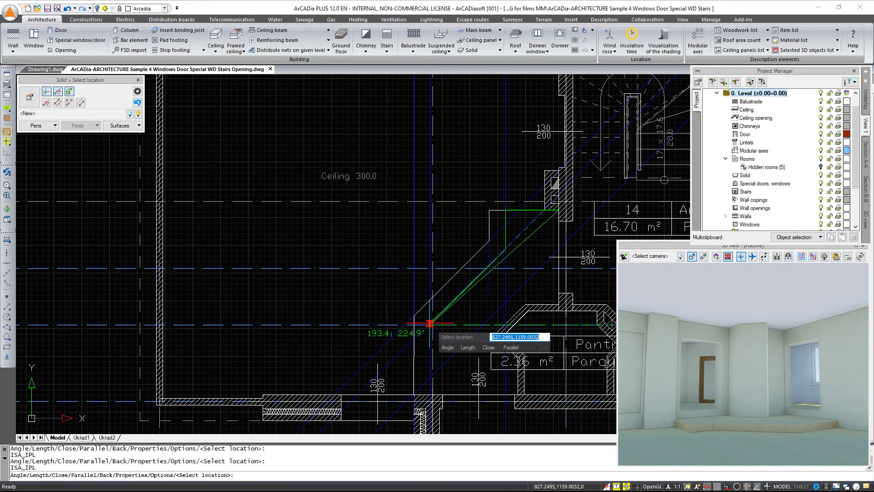
scroll(430, 324, up, 2)
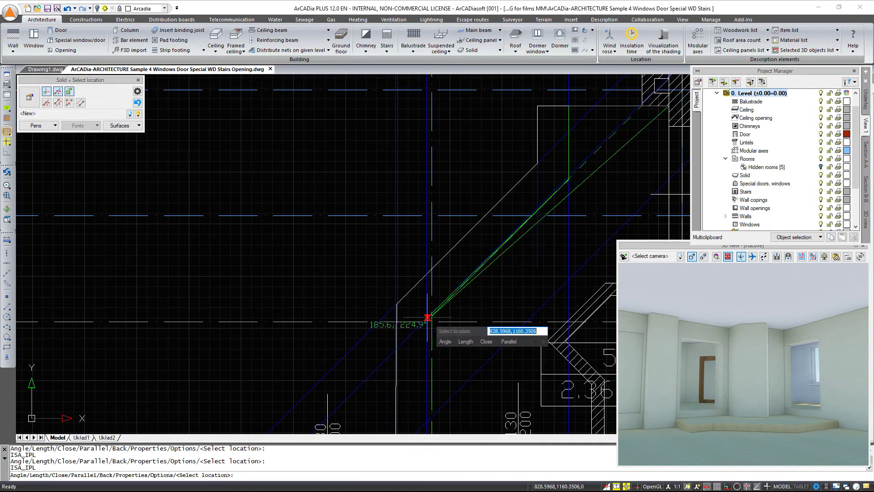
scroll(430, 350, down, 1)
scroll(429, 351, down, 1)
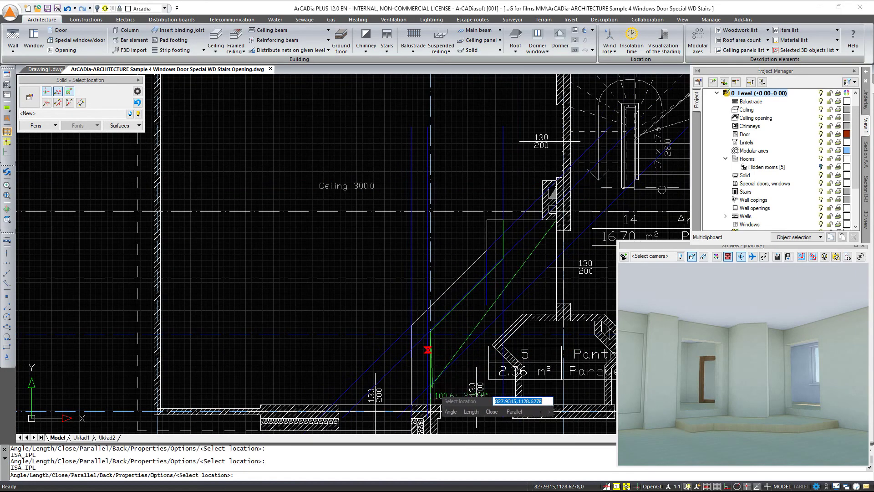
click(429, 404)
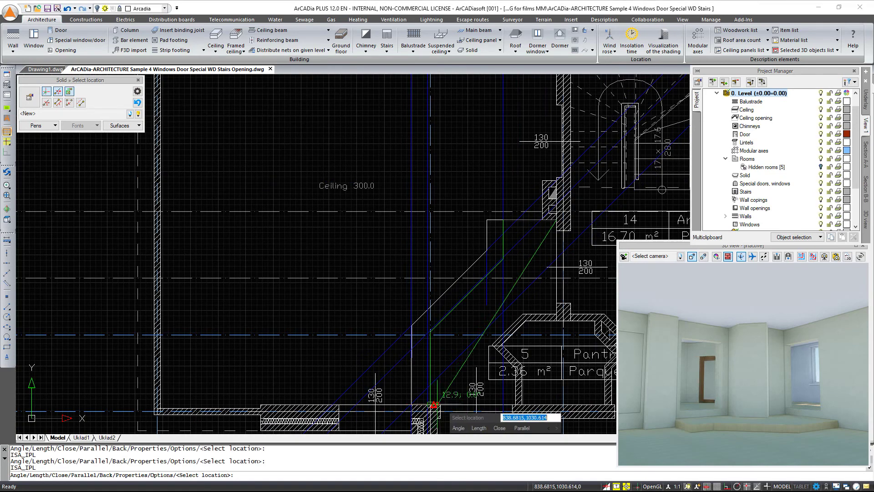
- Carry the 34 cm solid's outline around the Pantry's outer wall corners up to the door opening's wall, and close the shape
click(513, 404)
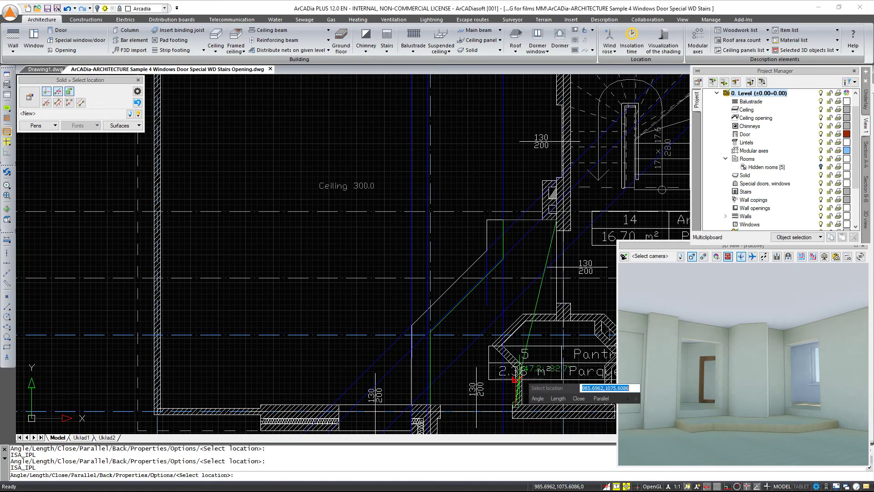
click(516, 365)
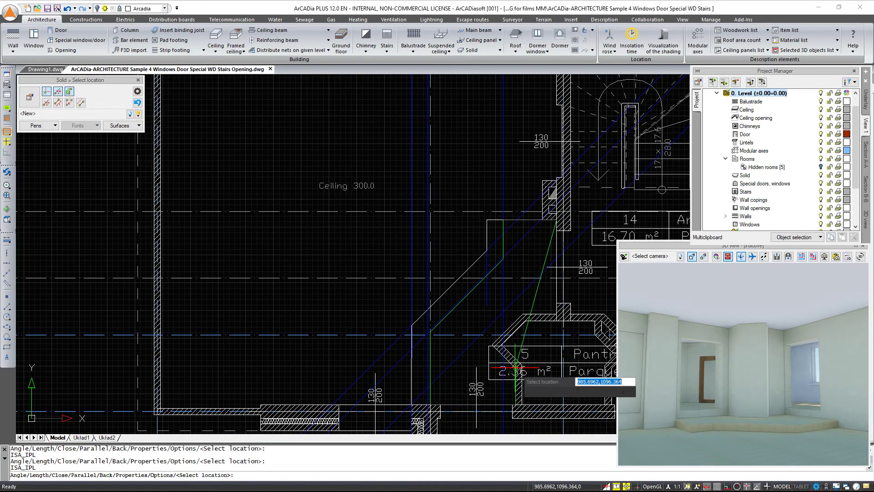
click(493, 345)
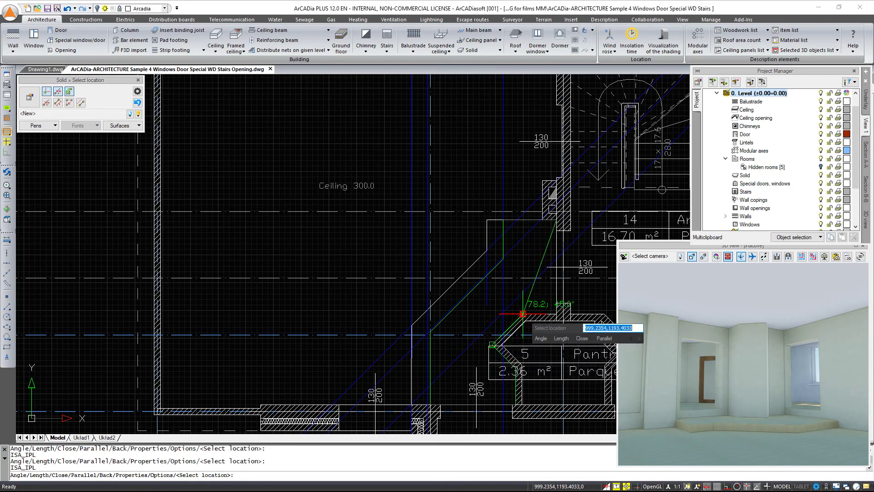
click(523, 314)
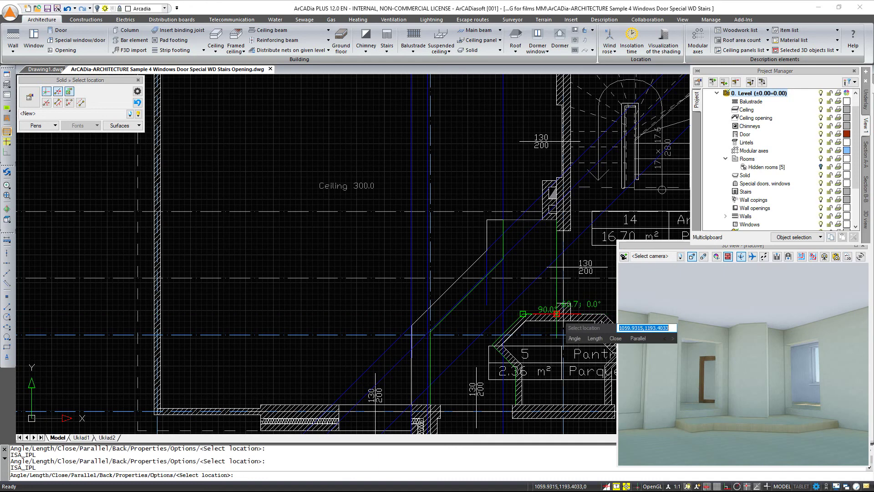
click(557, 313)
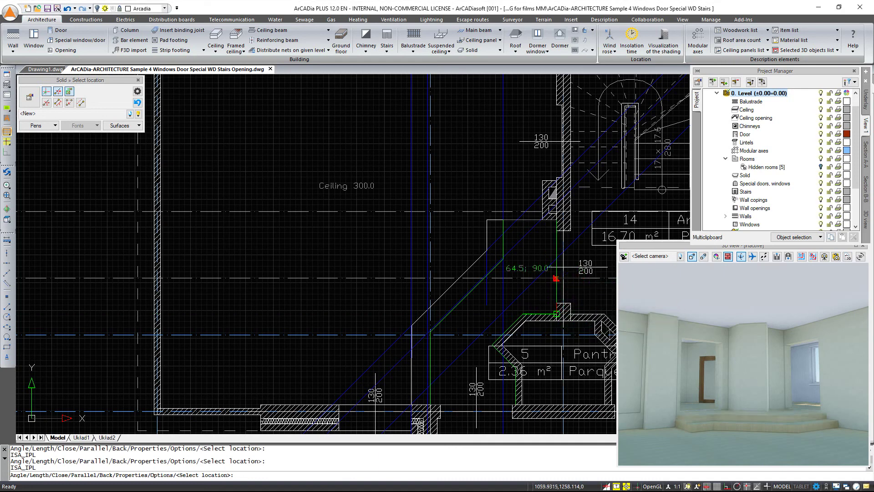
key(Return)
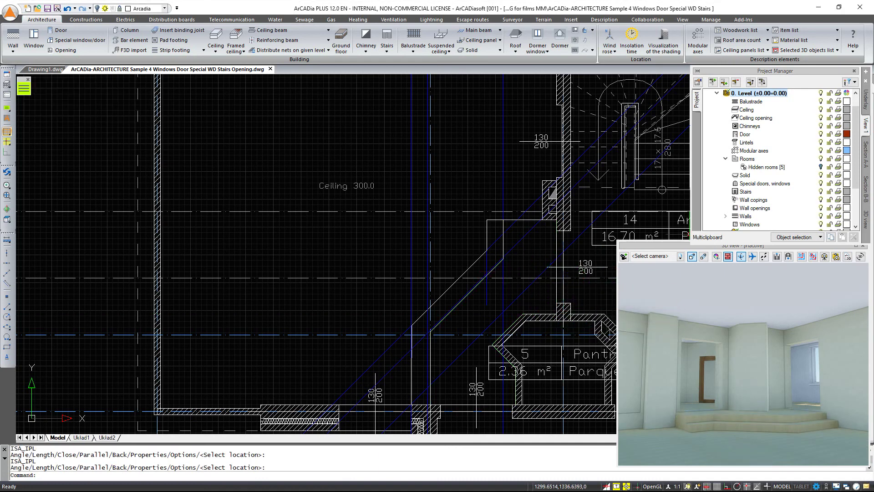